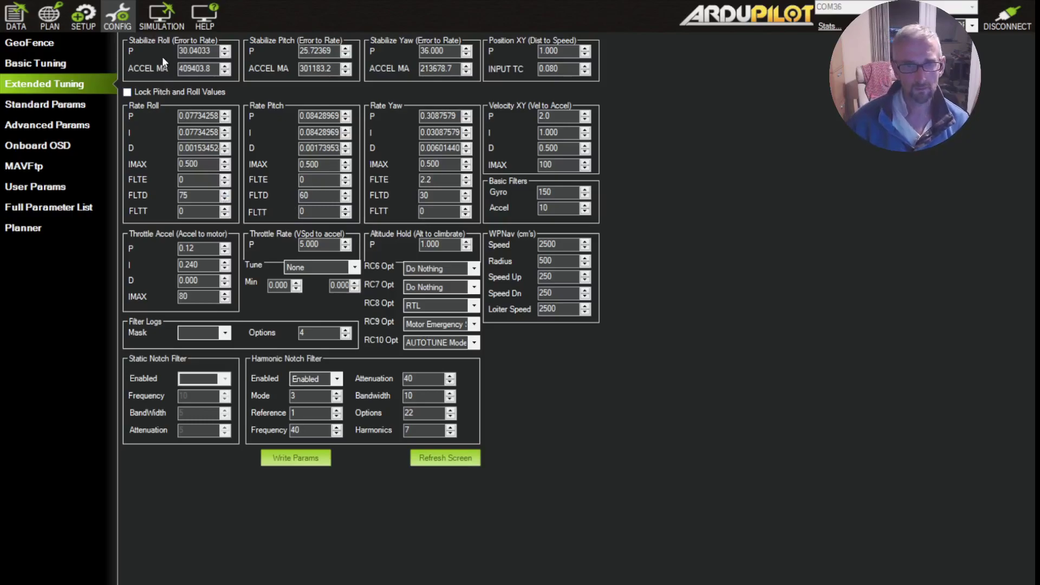
- Filter the full parameter list by ATC_RAT_ to show the rate controller parameters
click(59, 208)
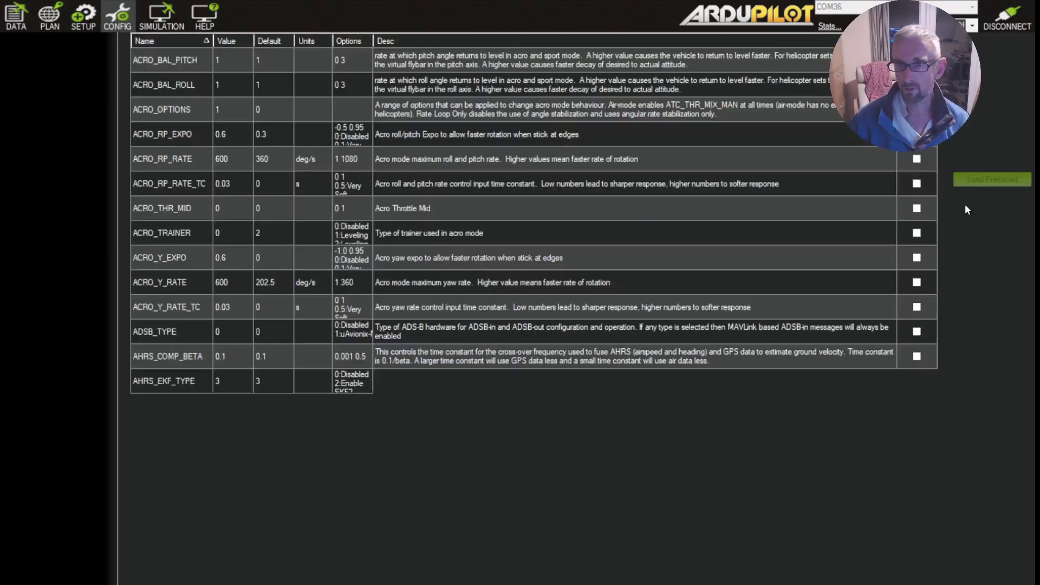
text(A)
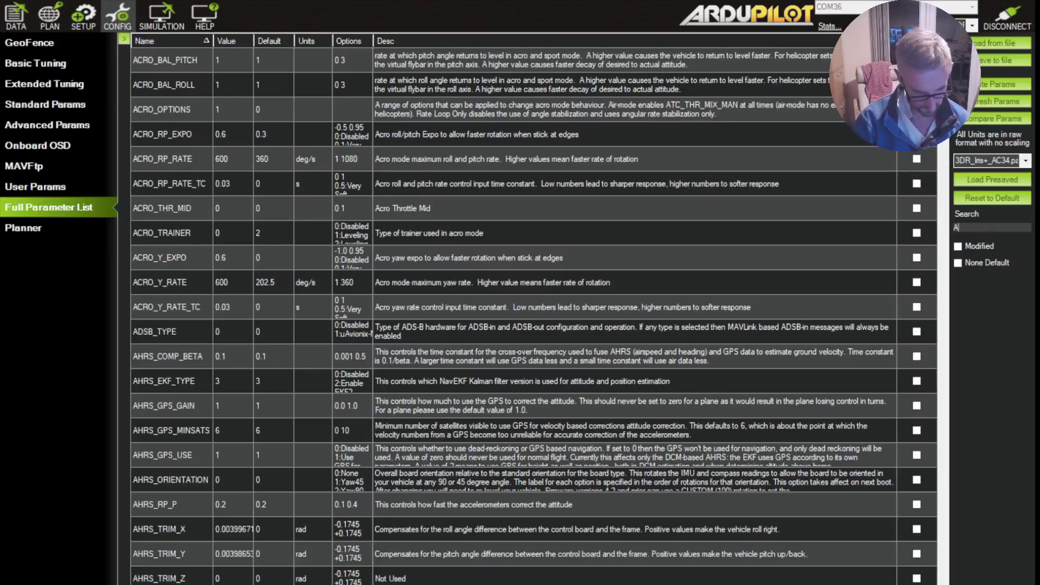
text(TC_RAT)
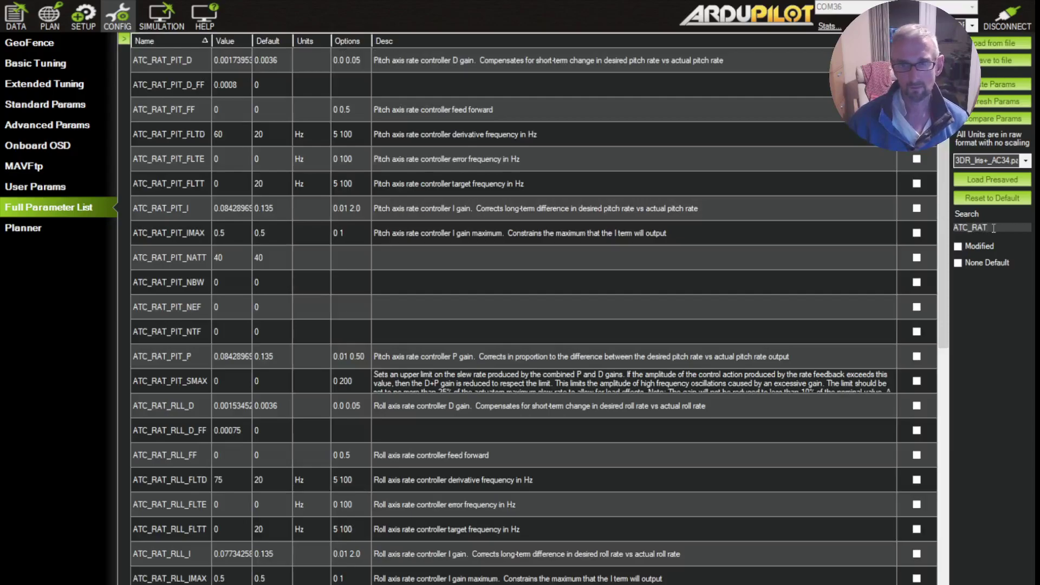
text(_)
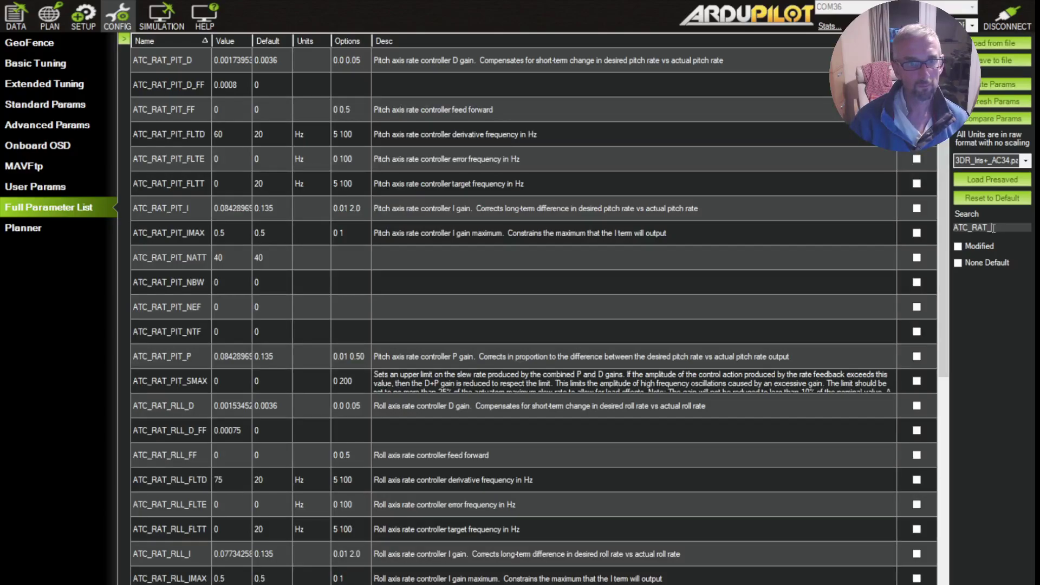
- Change the full parameter list search to ATC_ANG to show the angle controller parameters
key(BackSpace)
key(BackSpace)
key(BackSpace)
key(BackSpace)
text(ANG)
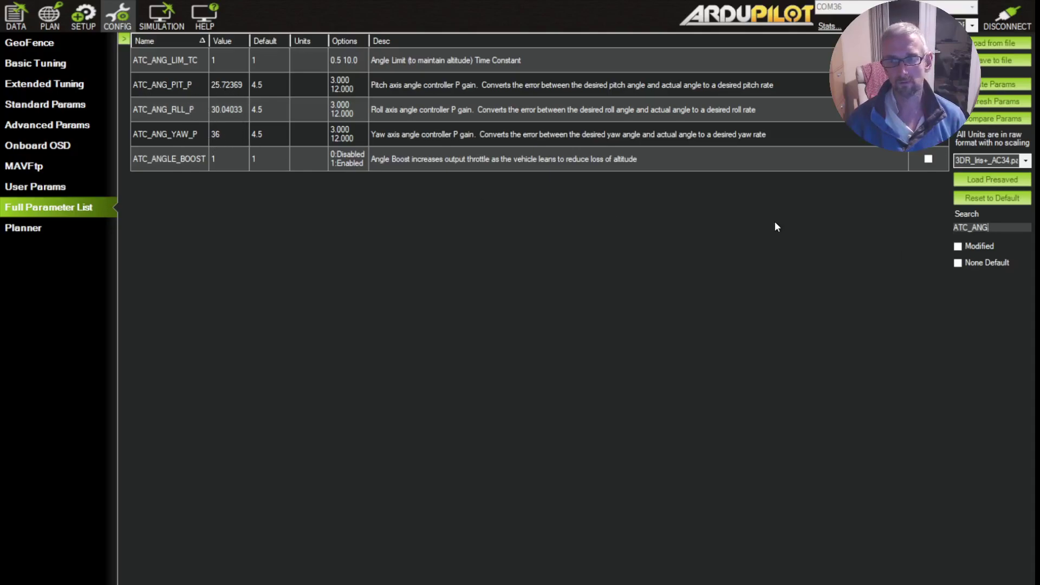
- Review the Extended Tuning values and filter the full parameter list by ATC_ACC for the maximum acceleration parameters
click(60, 88)
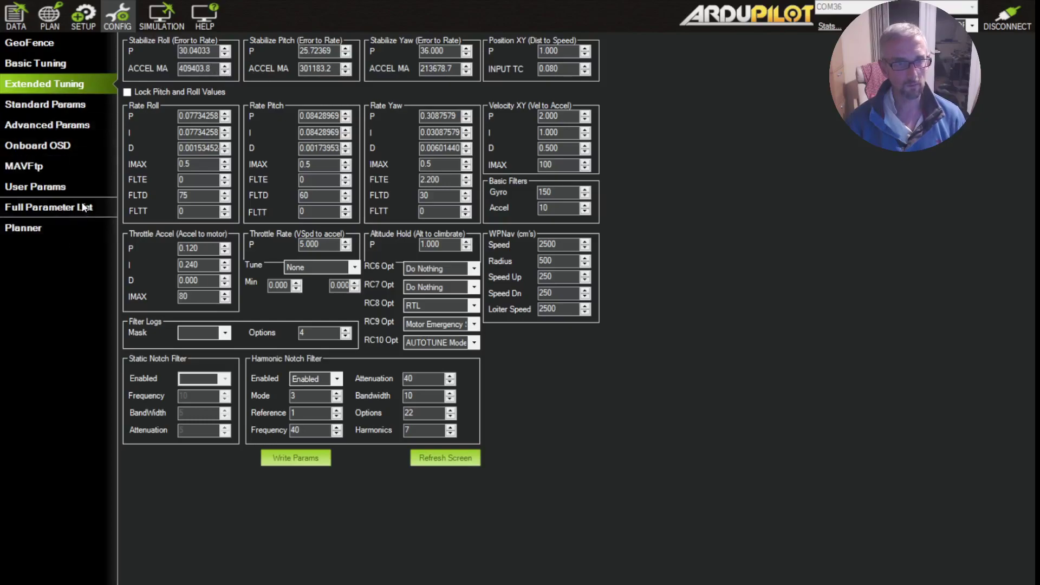
click(64, 208)
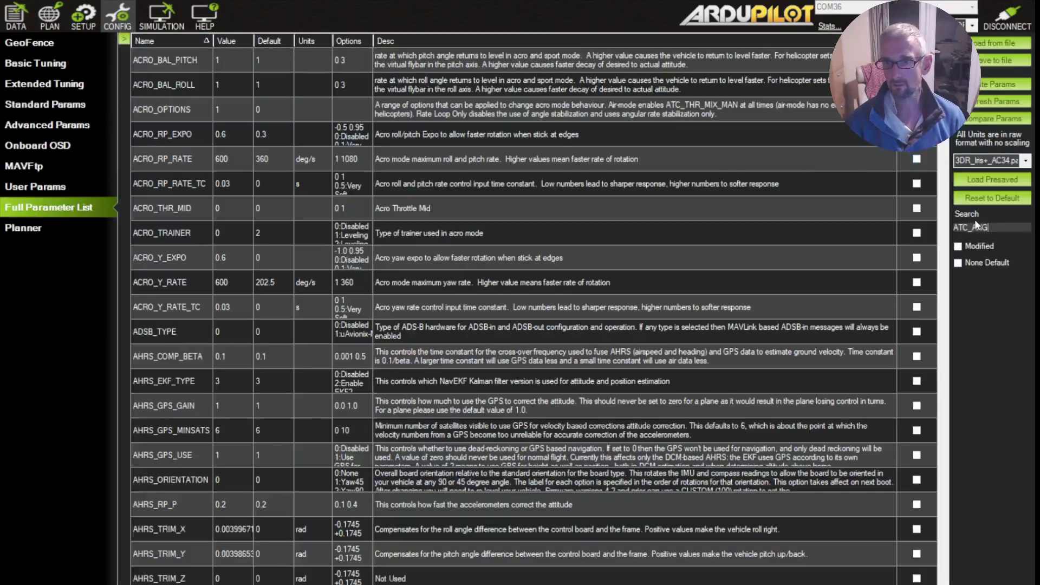
double_click(999, 229)
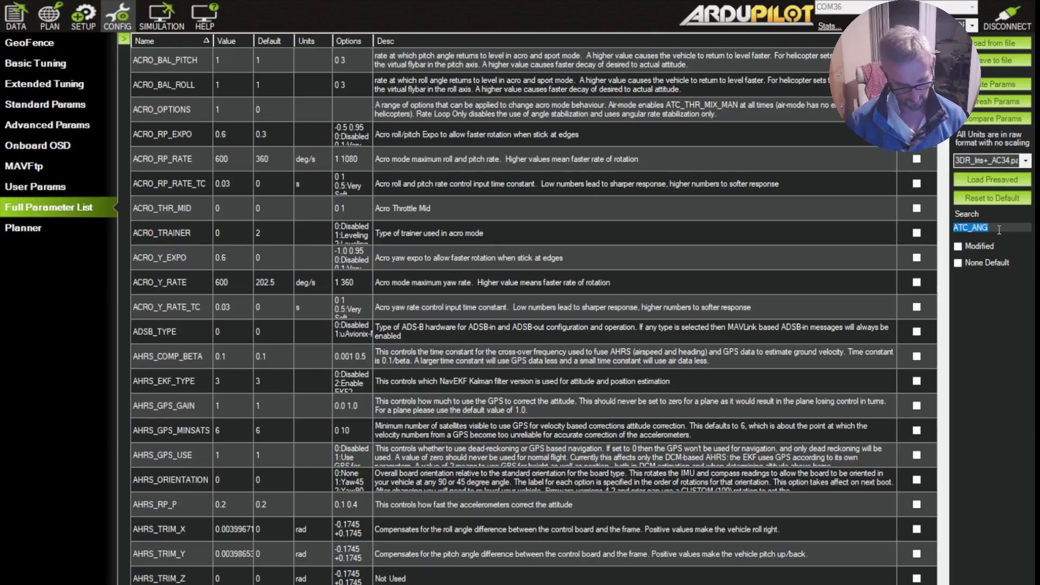
text(ATC)
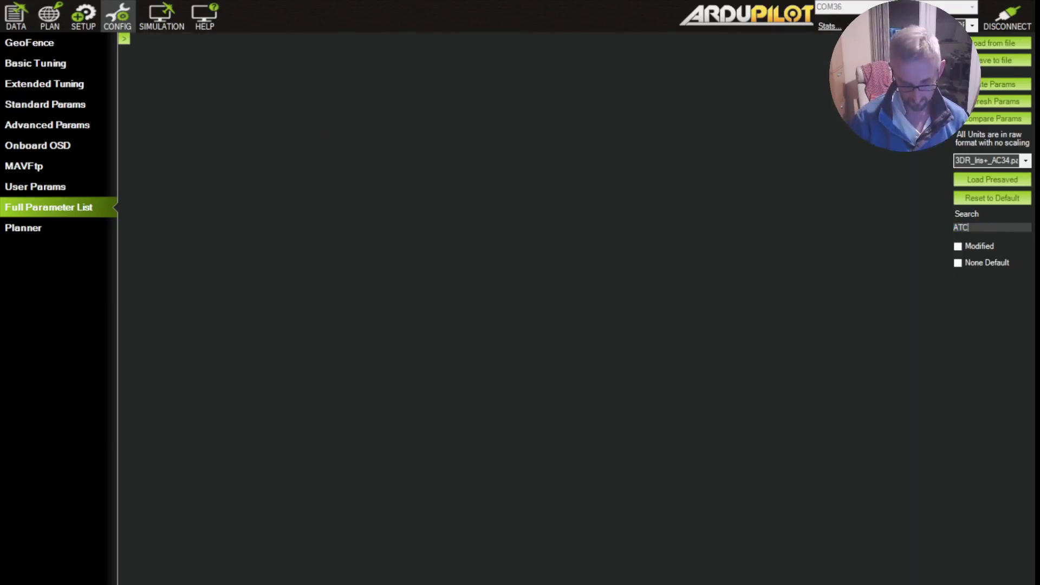
text(_ACC)
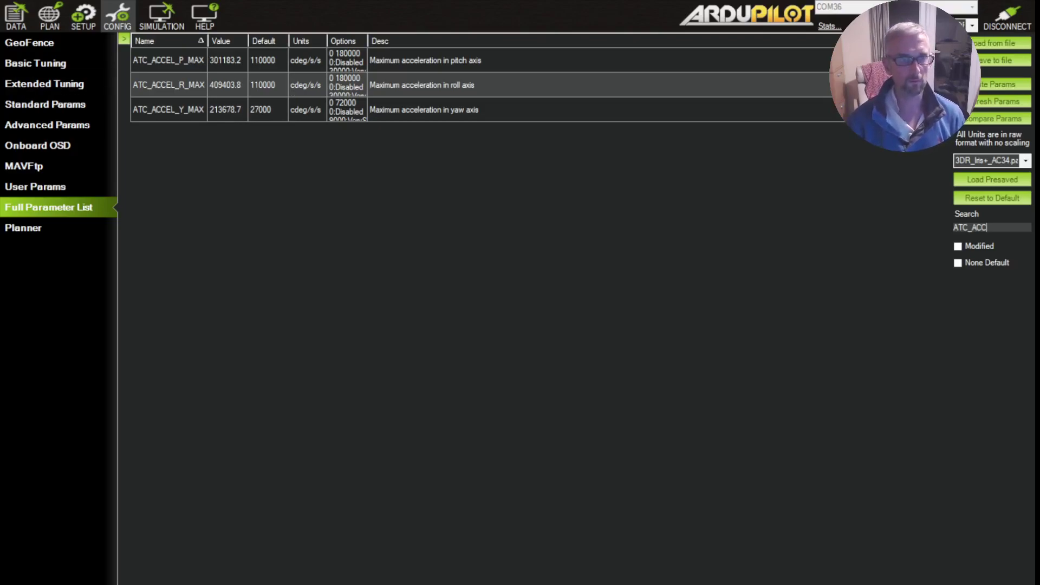
- Recheck the Extended Tuning values and filter the full parameter list by ATC_RAT_RLL for the roll rate parameters
click(41, 85)
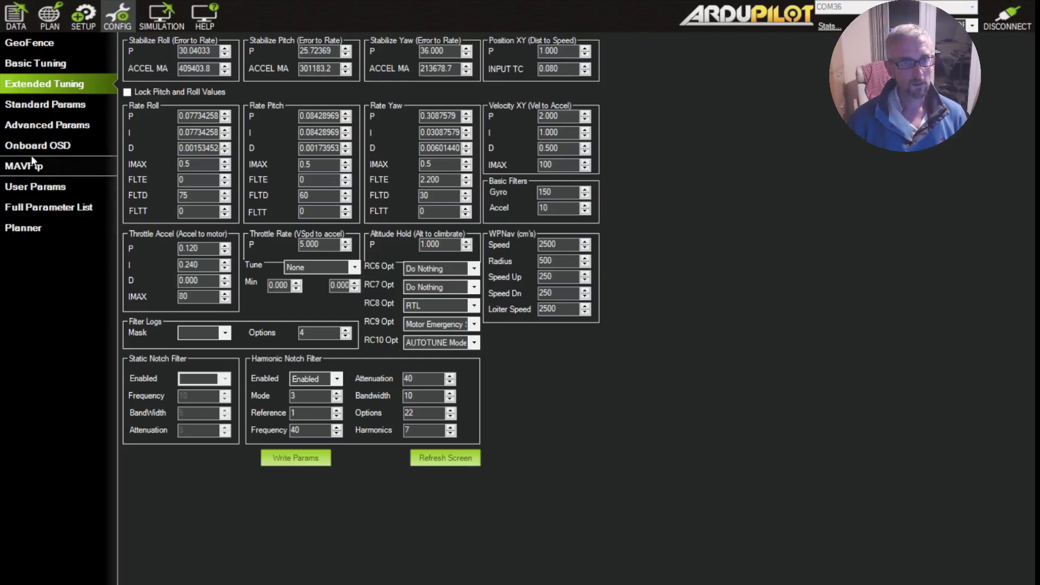
click(70, 208)
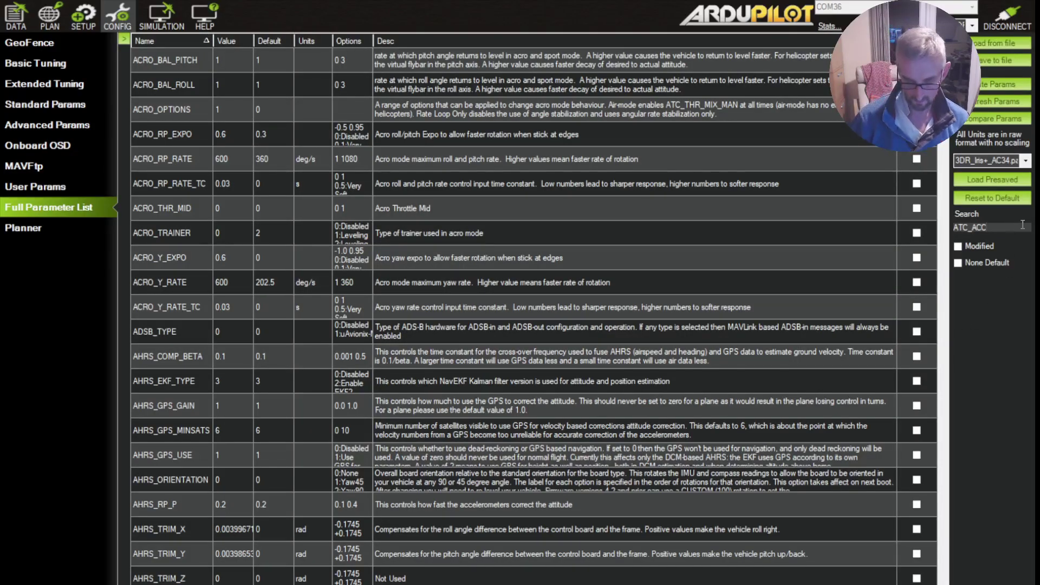
key(BackSpace)
key(BackSpace)
key(BackSpace)
text(RAT)
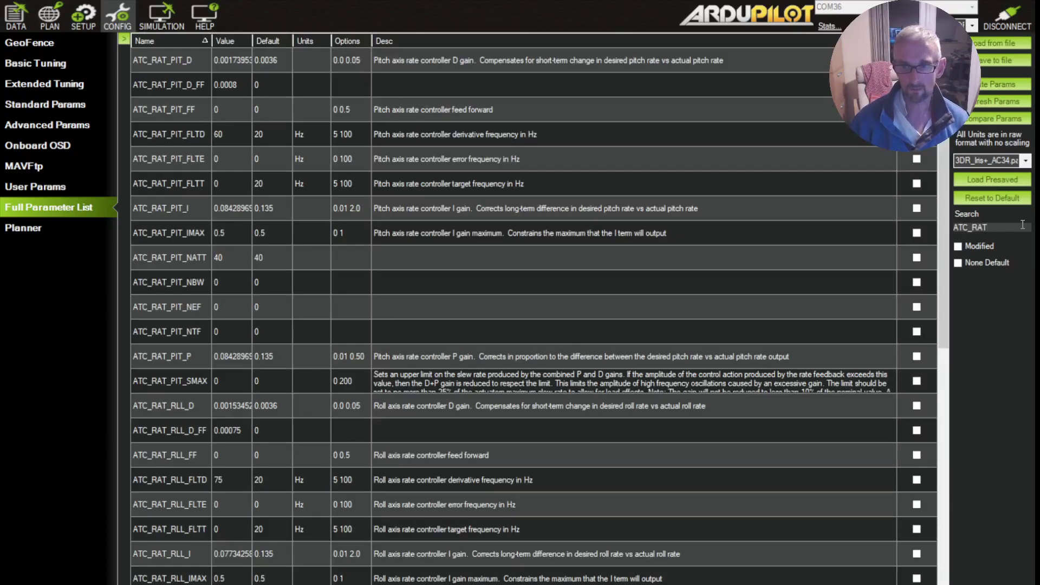
text(_RLL)
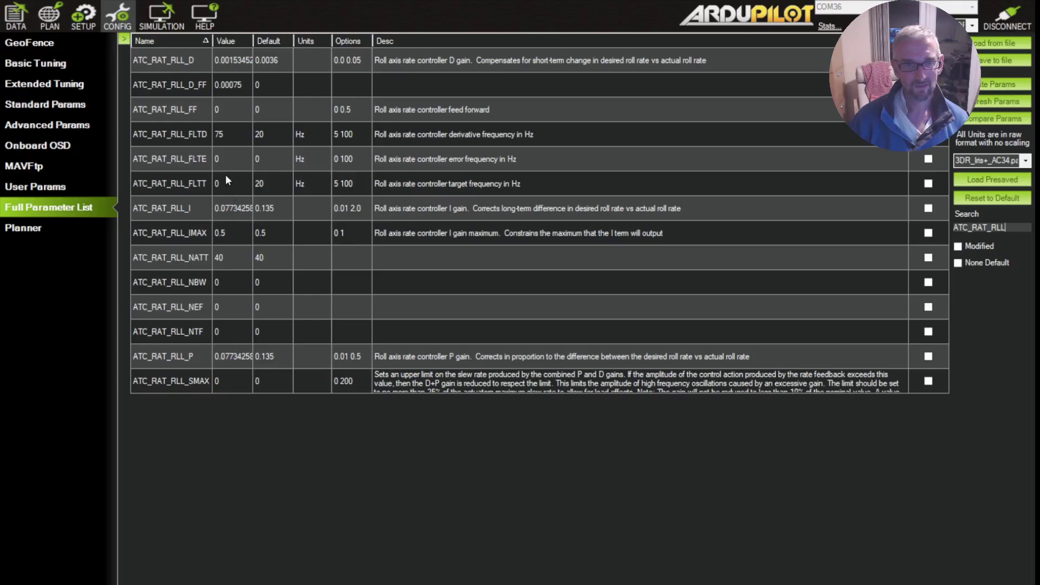
- Change the parameter search to ATC_RAT_PIT to show the pitch rate controller parameters
key(BackSpace)
key(BackSpace)
key(BackSpace)
text(PIT)
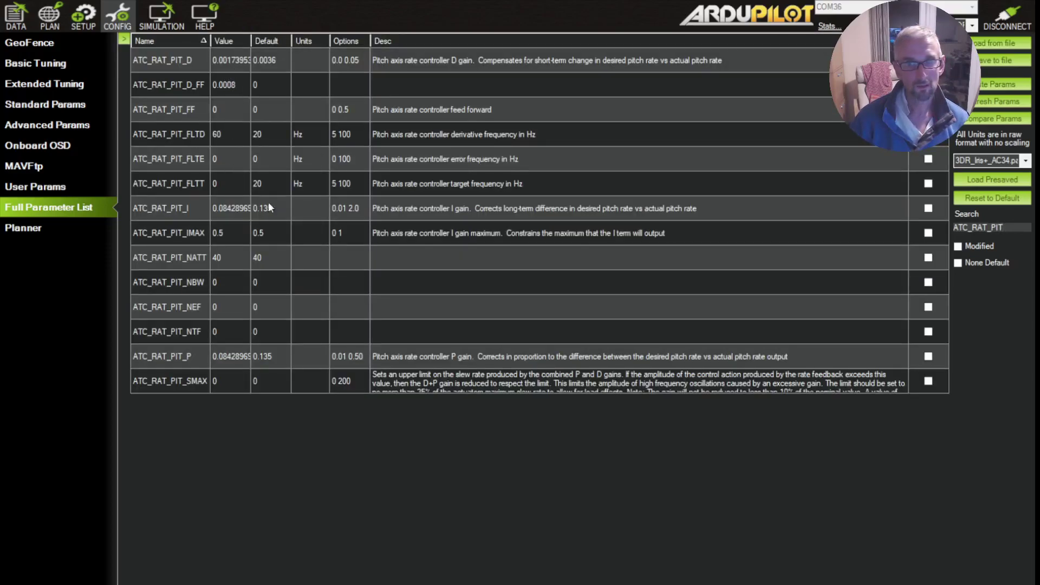
- Change the parameter search to ATC_RAT_YAW to show the yaw rate controller parameters
key(BackSpace)
key(BackSpace)
key(BackSpace)
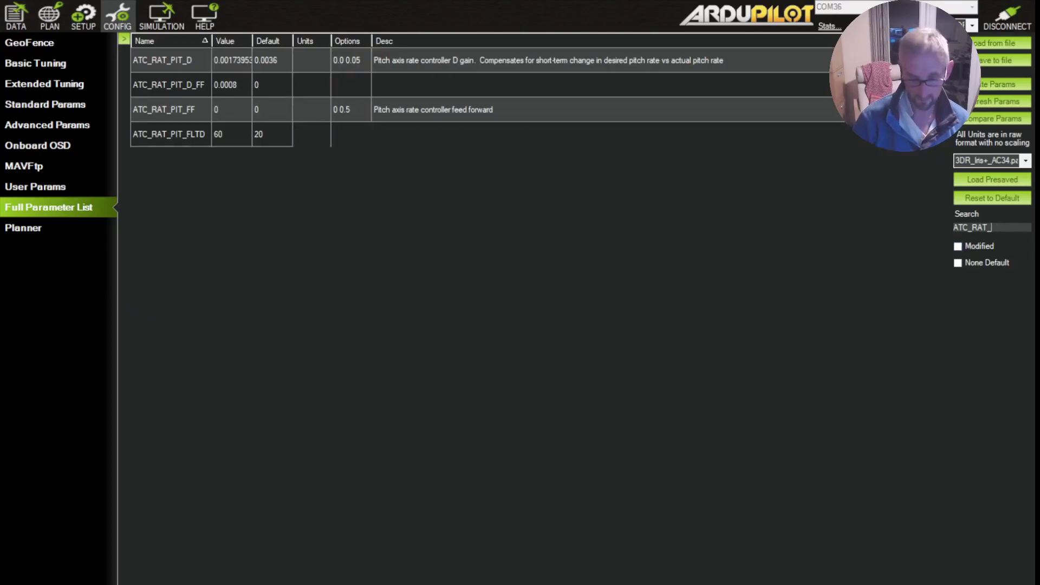
text(YAW)
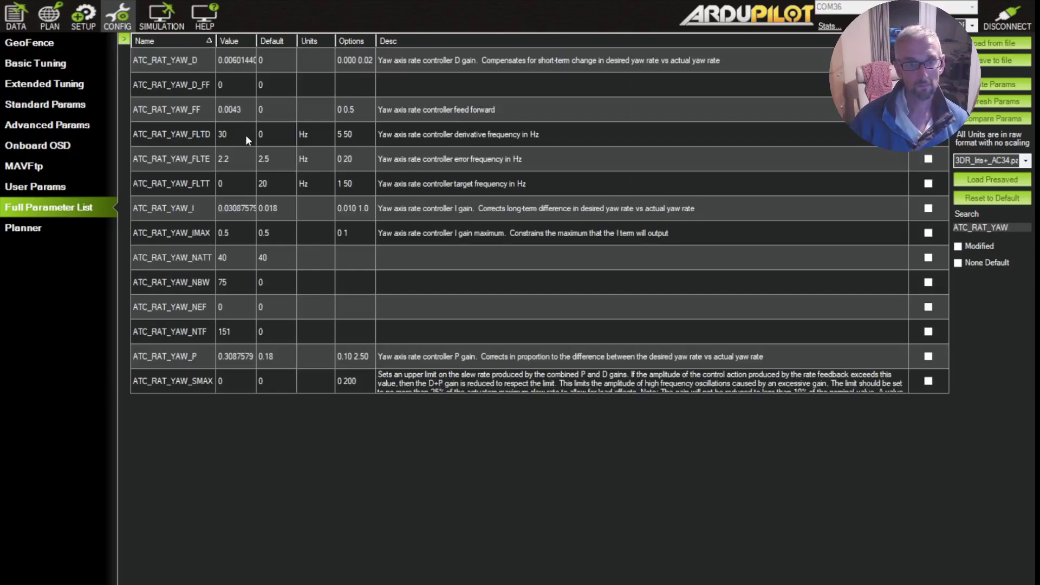
- Check the basic filters in Extended Tuning and filter the full parameter list by AUTOTUNE_
click(64, 83)
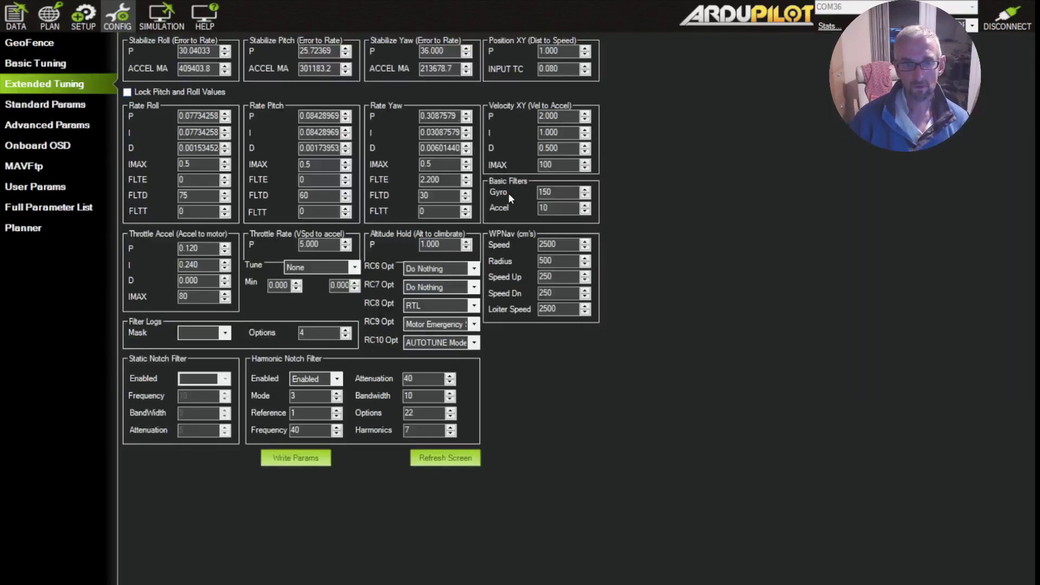
click(56, 208)
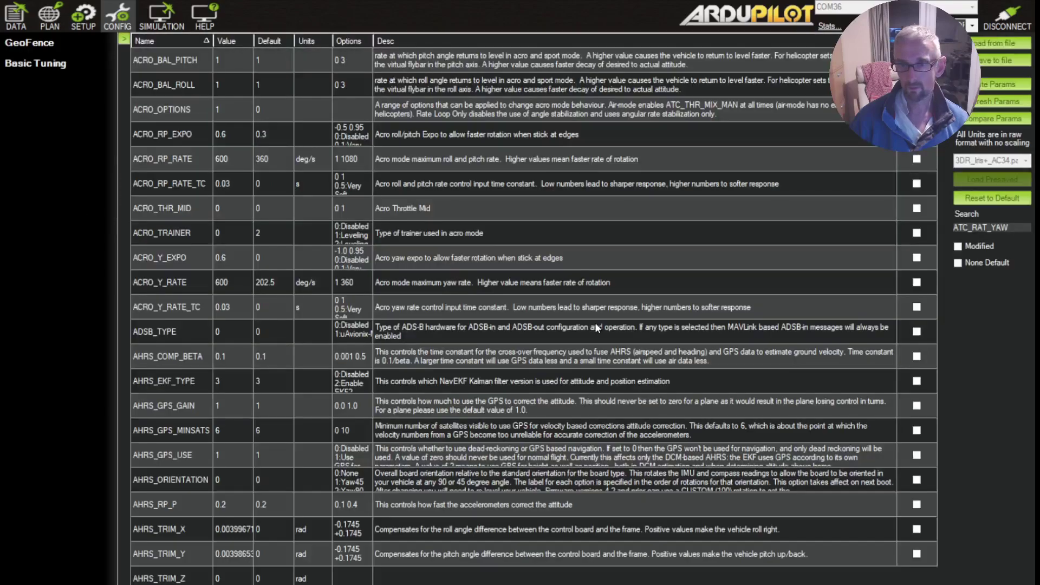
double_click(998, 227)
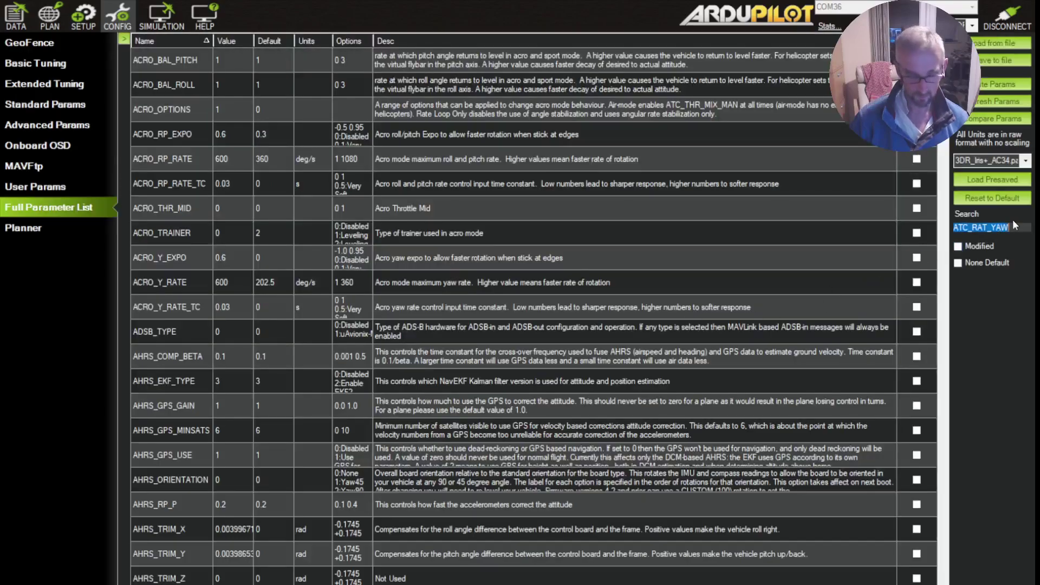
text(AUTO)
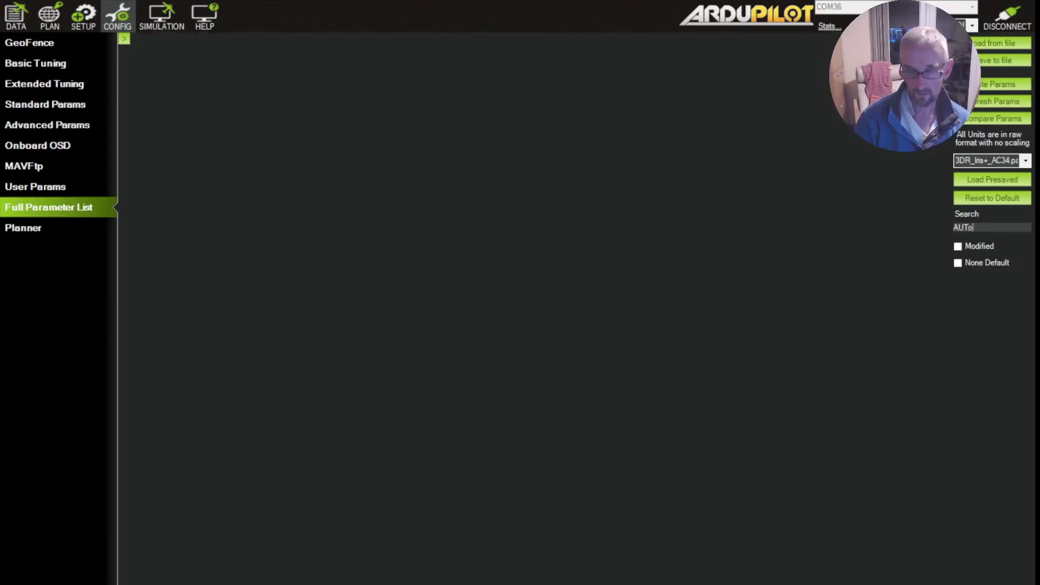
text(TUNE)
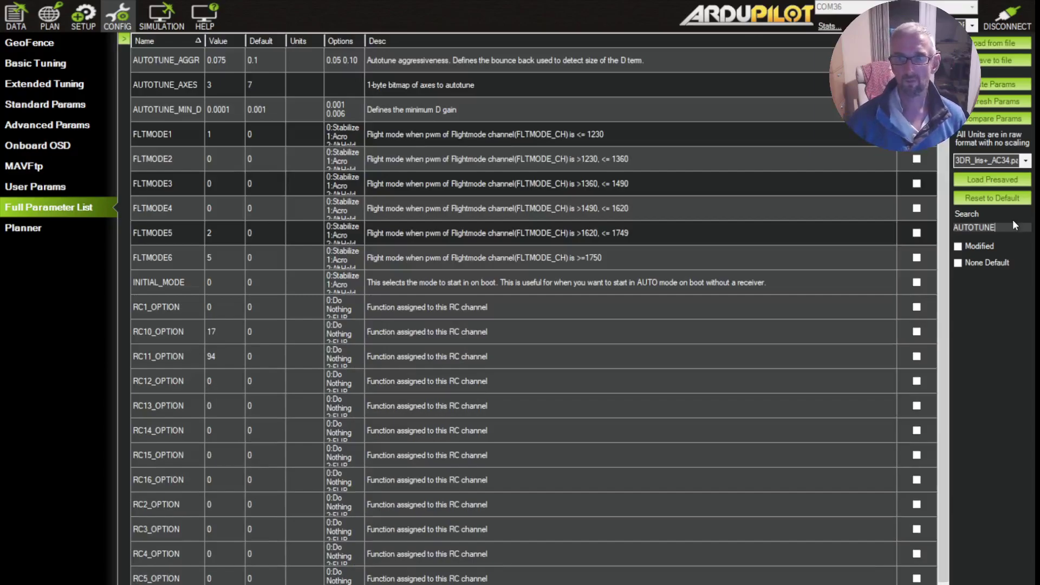
text(_)
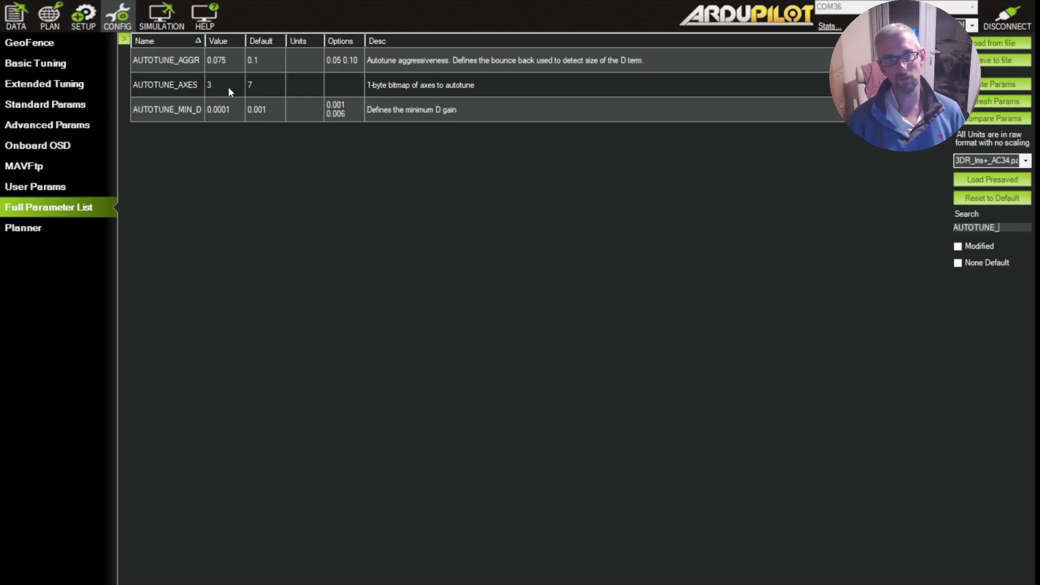
- Set AUTOTUNE_MIN_D to 0.0003 and write the parameters to the flight controller
click(222, 88)
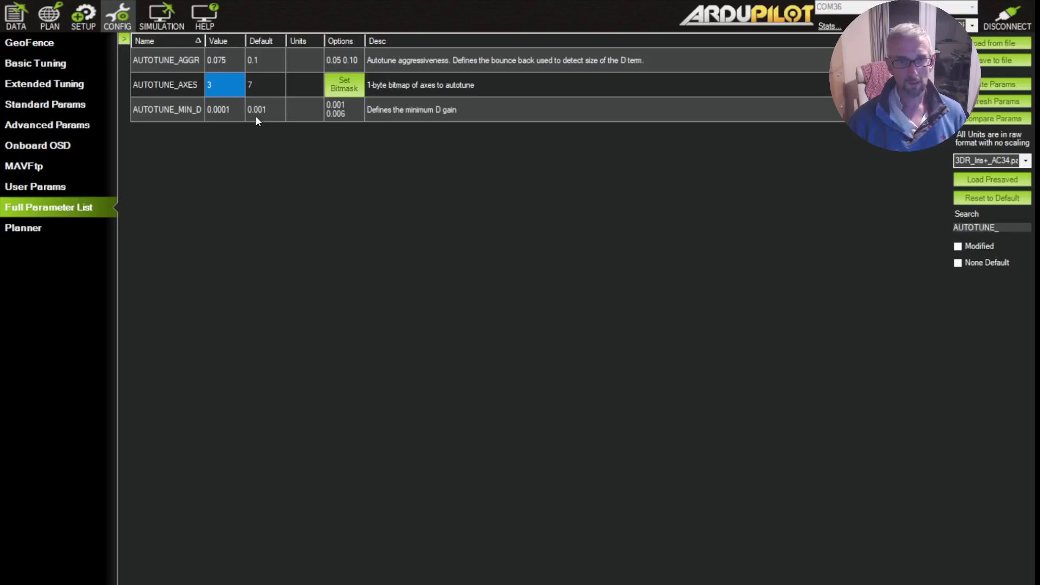
click(226, 108)
text(0.)
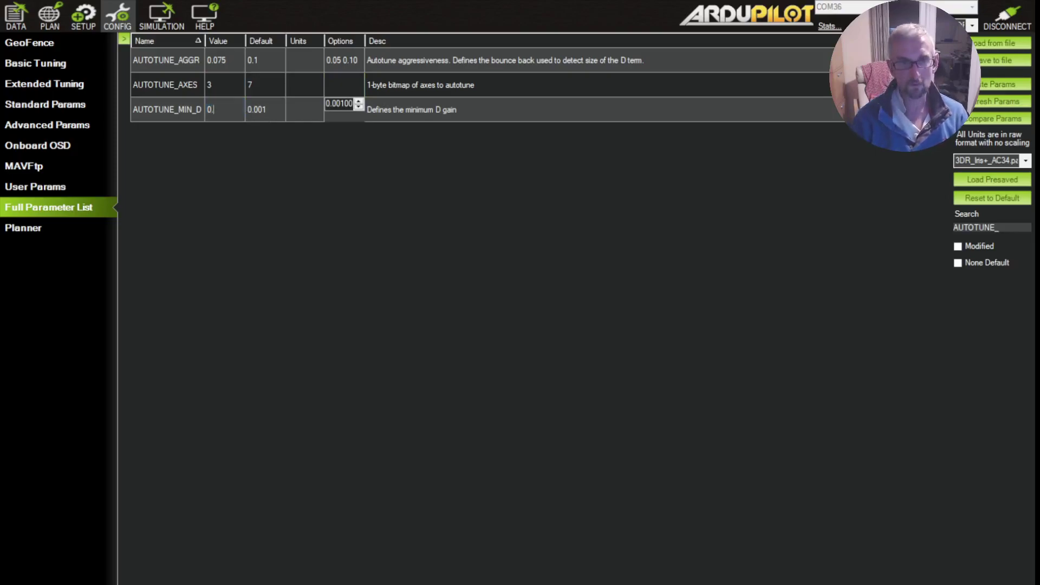
text(0003)
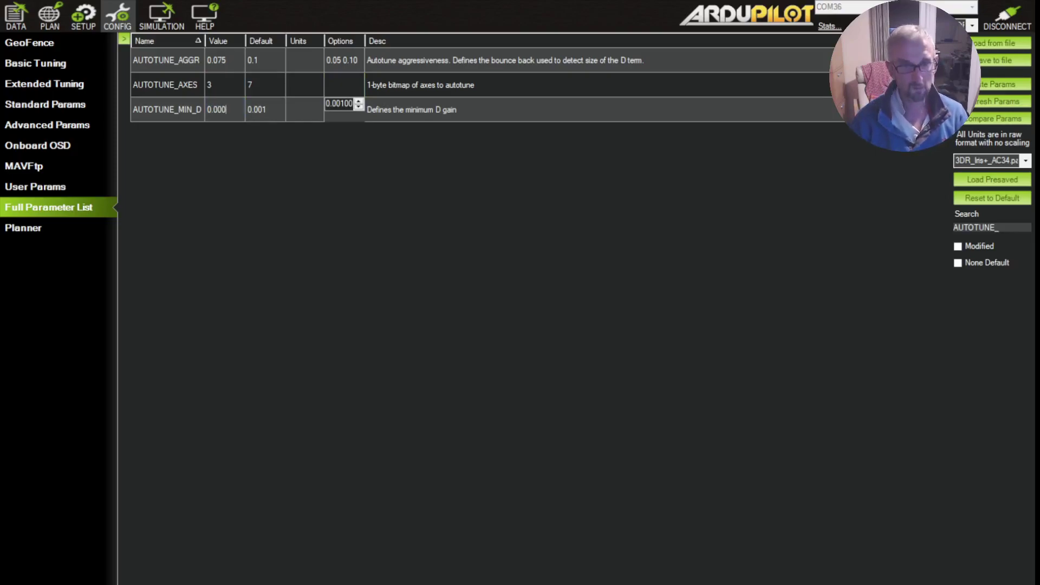
click(246, 106)
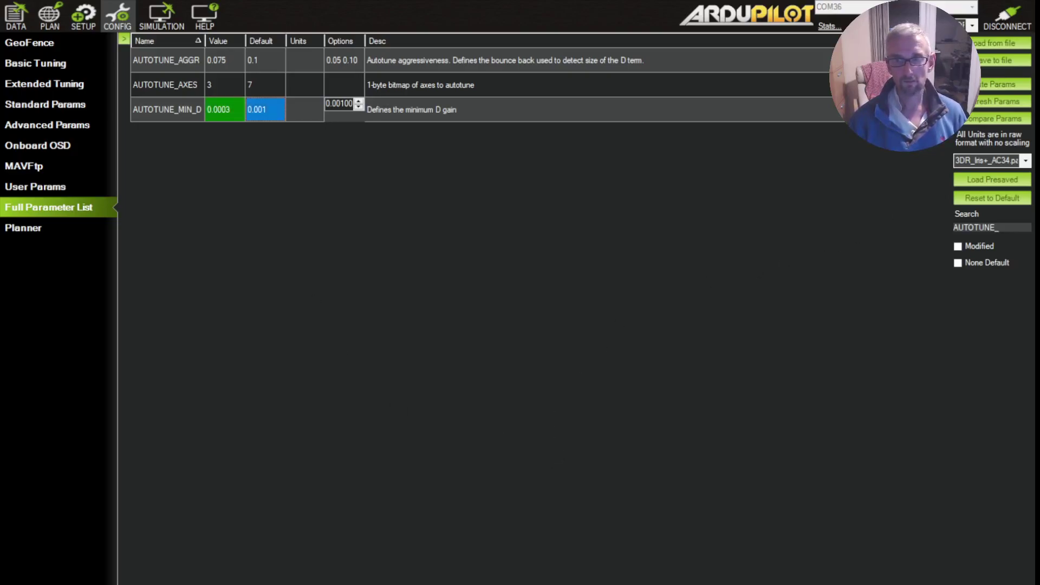
click(993, 82)
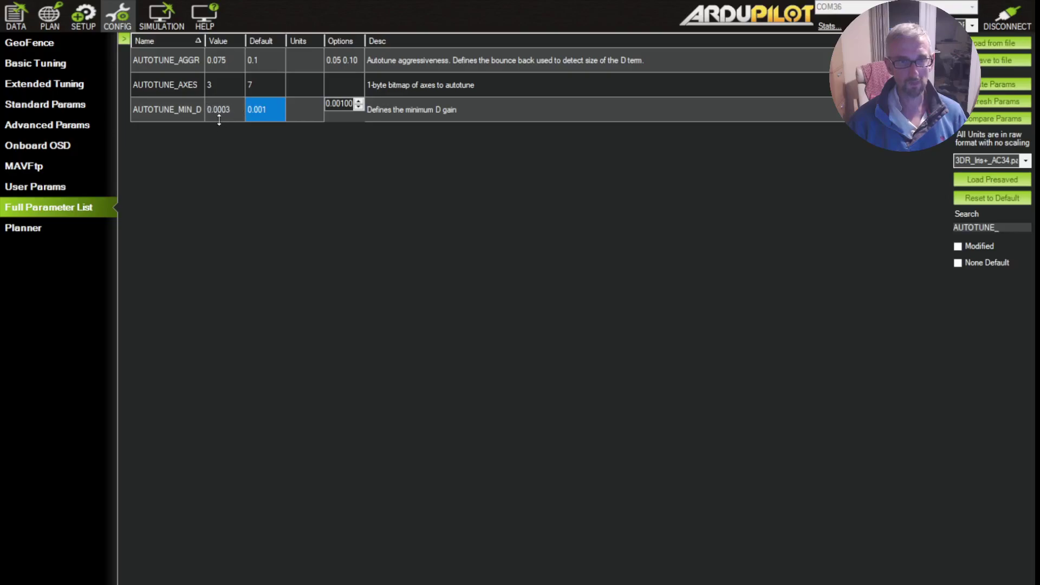
- Review Extended Tuning, filter the full parameter list by MOT_TH for the motor thrust parameters, and clear the search
click(62, 87)
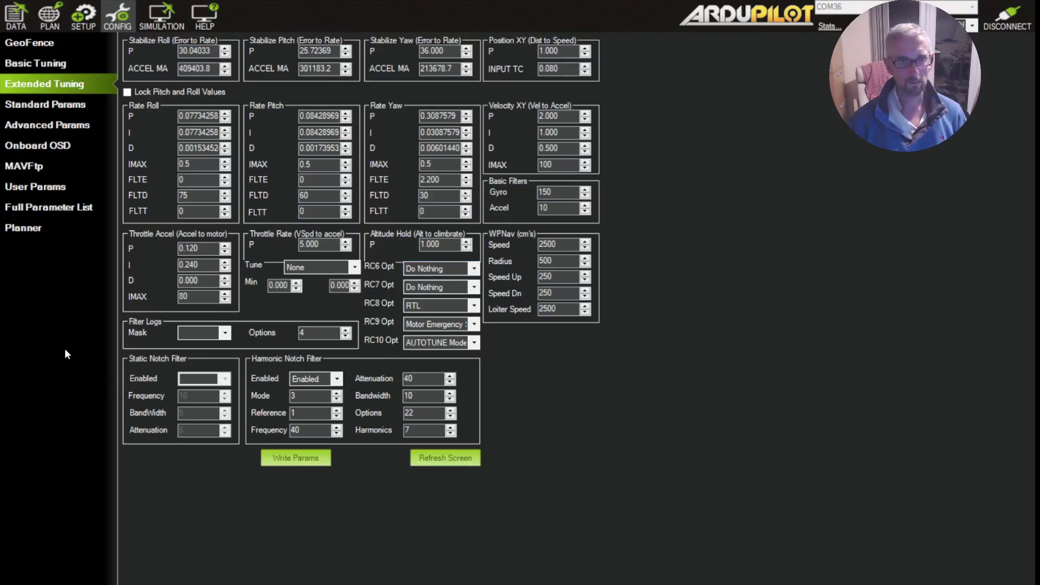
click(86, 209)
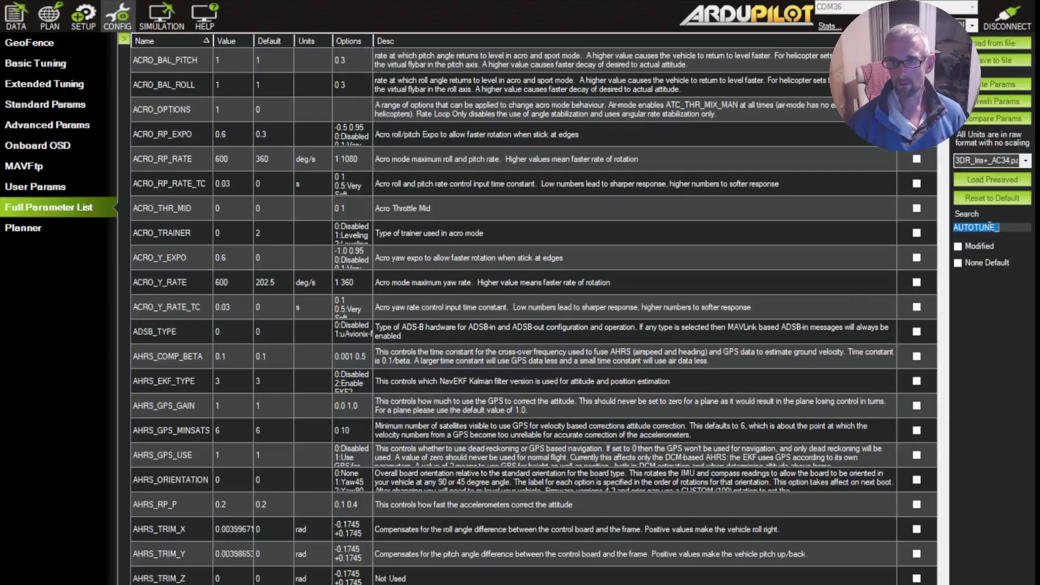
text(MOT_TH)
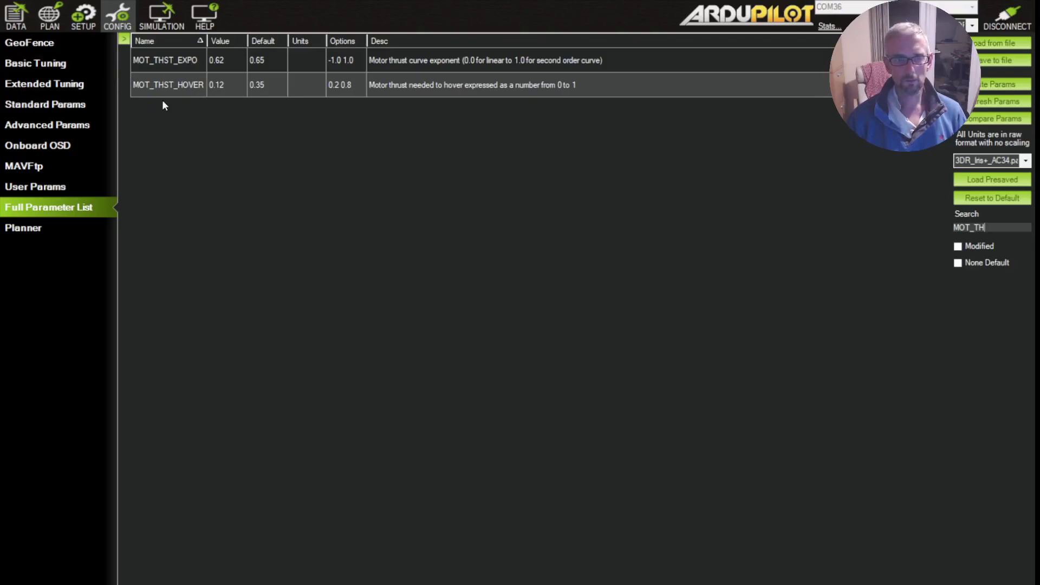
click(984, 228)
double_click(974, 227)
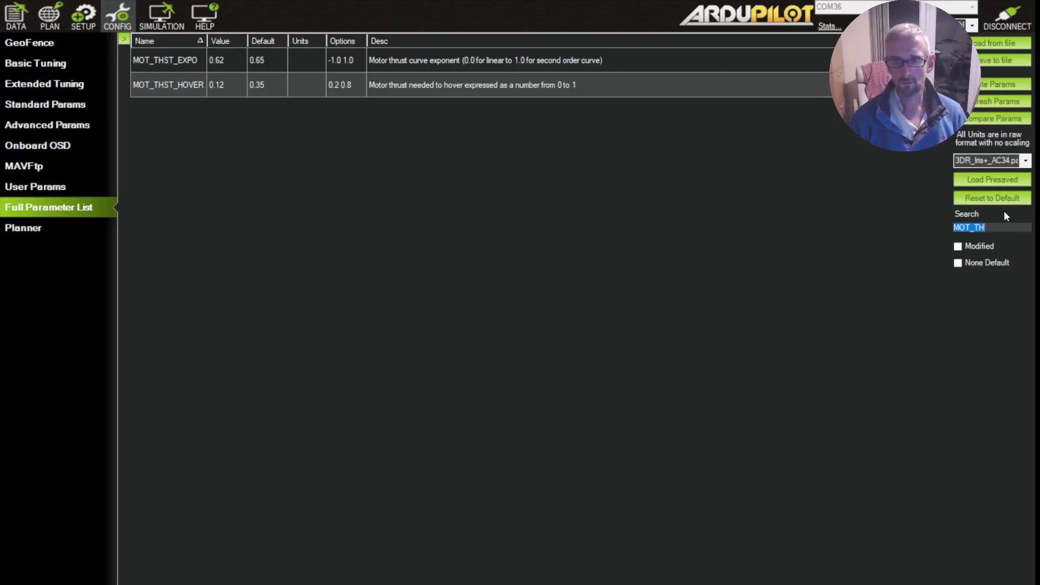
key(BackSpace)
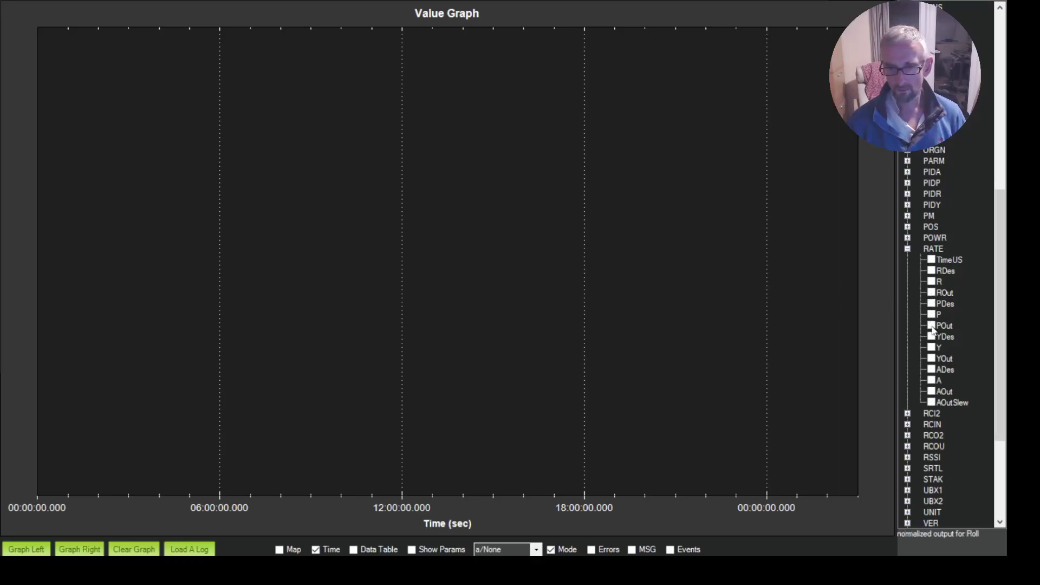
- Plot the RATE outputs POut, ROut, YOut and AOut together on the flight log graph
click(930, 292)
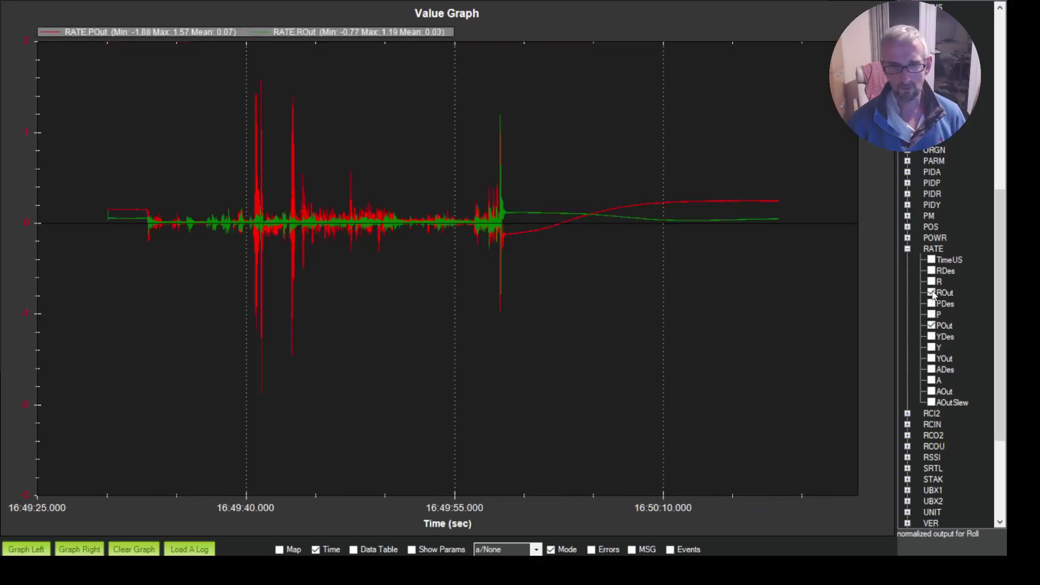
click(931, 358)
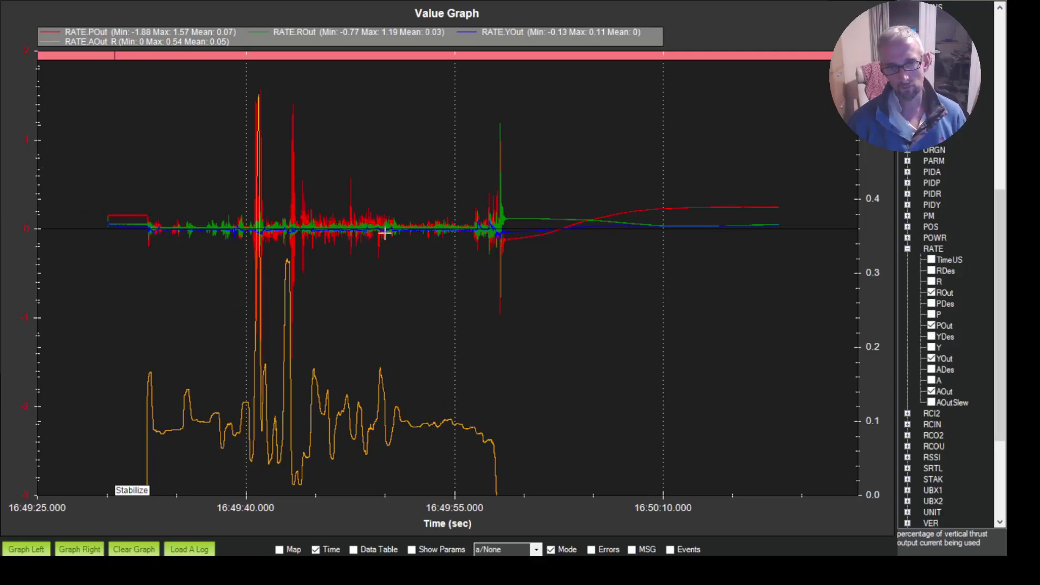
- Examine the RATE output oscillations on the flight log graph, closely around the throttle spikes between about 16:49:39 and 16:49:44
drag(69, 80, 558, 334)
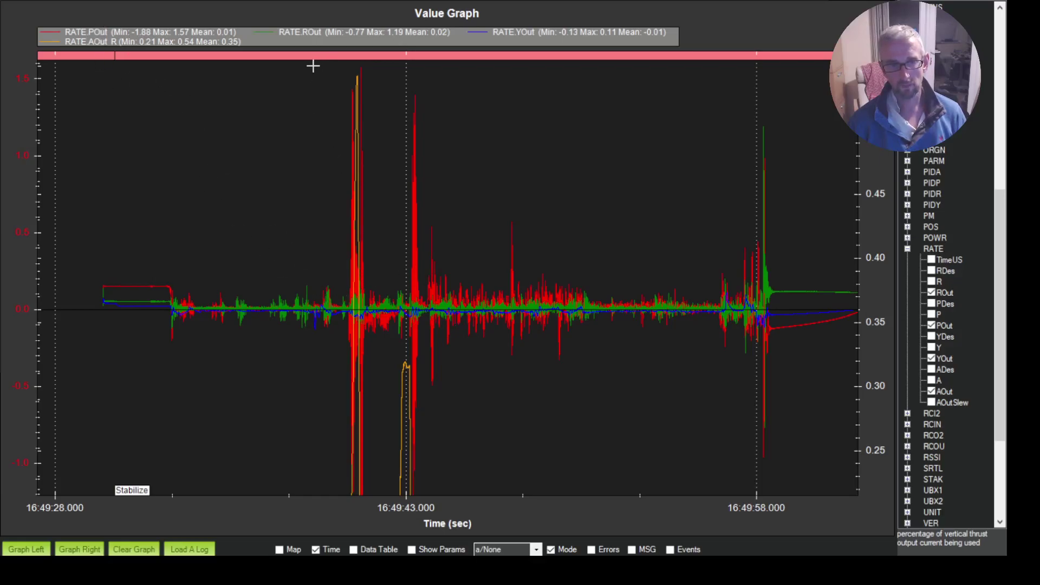
drag(316, 63, 434, 536)
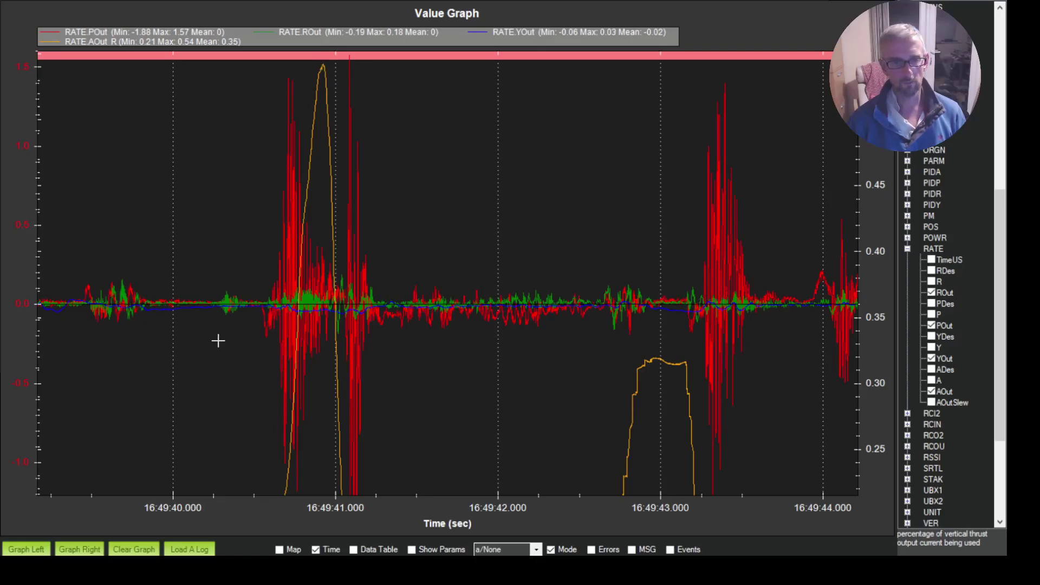
scroll(296, 301, down, 4)
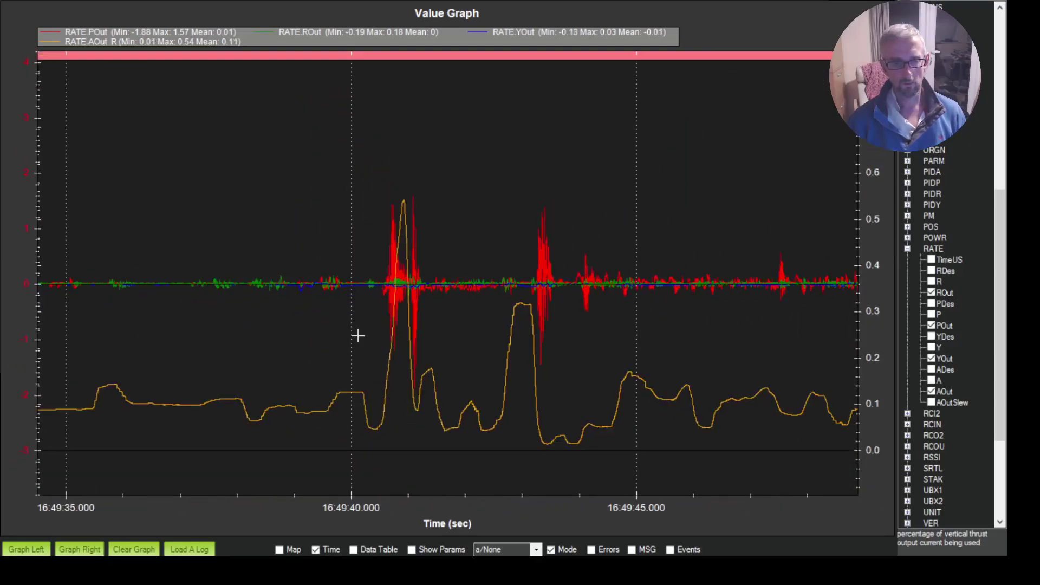
drag(332, 247, 386, 310)
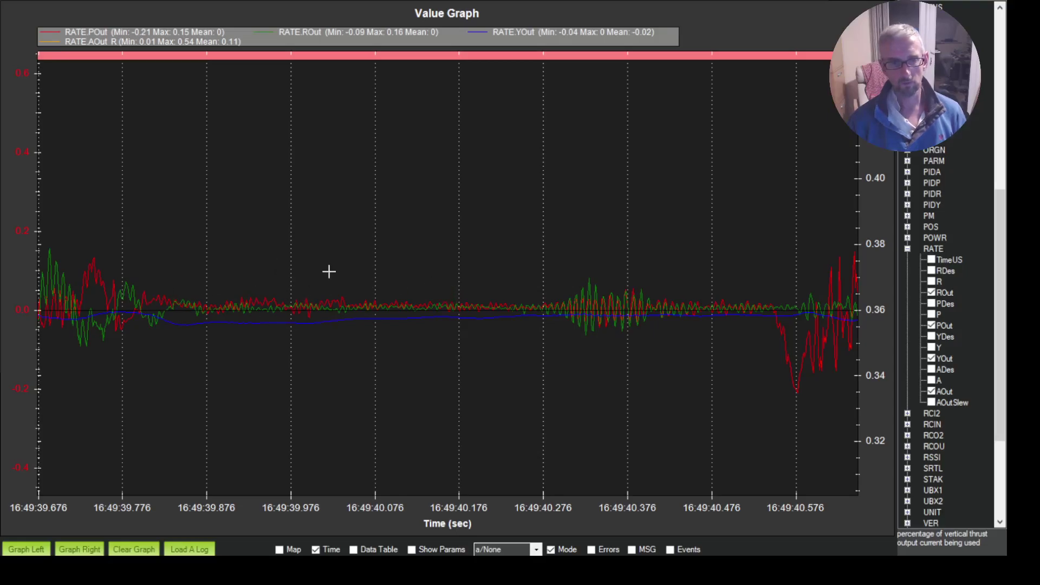
scroll(329, 271, down, 10)
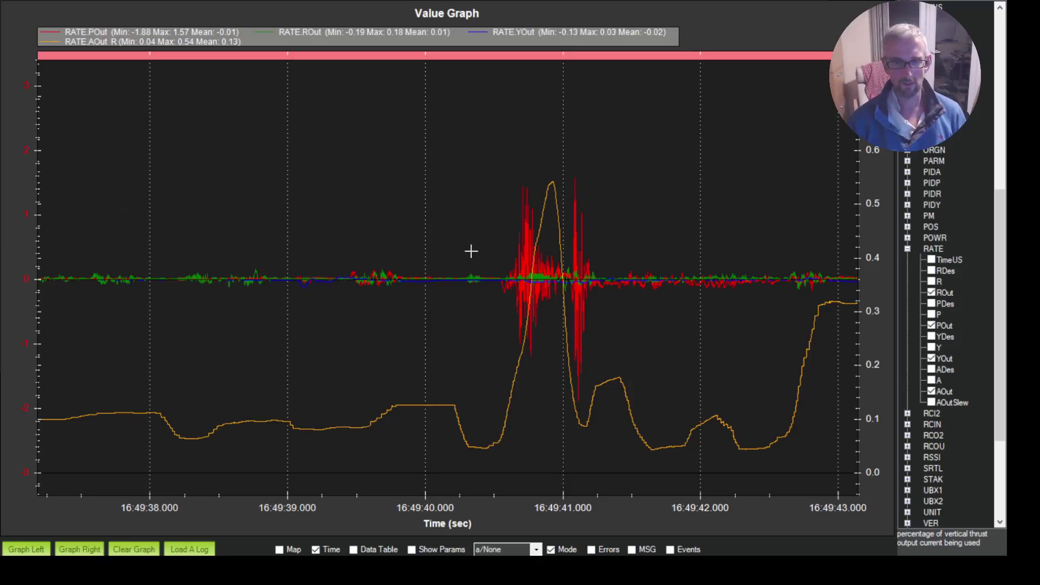
drag(486, 152, 583, 413)
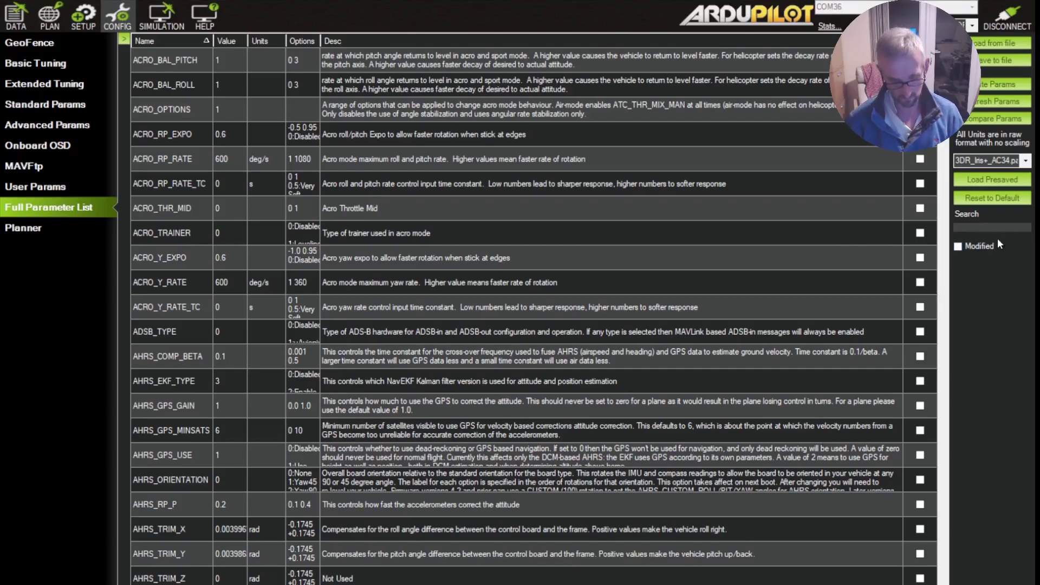
- Filter the full parameter list by INS_HNTC for the harmonic notch parameters and select the INS_HNTCH_OPTS value
text(INS_HNTC)
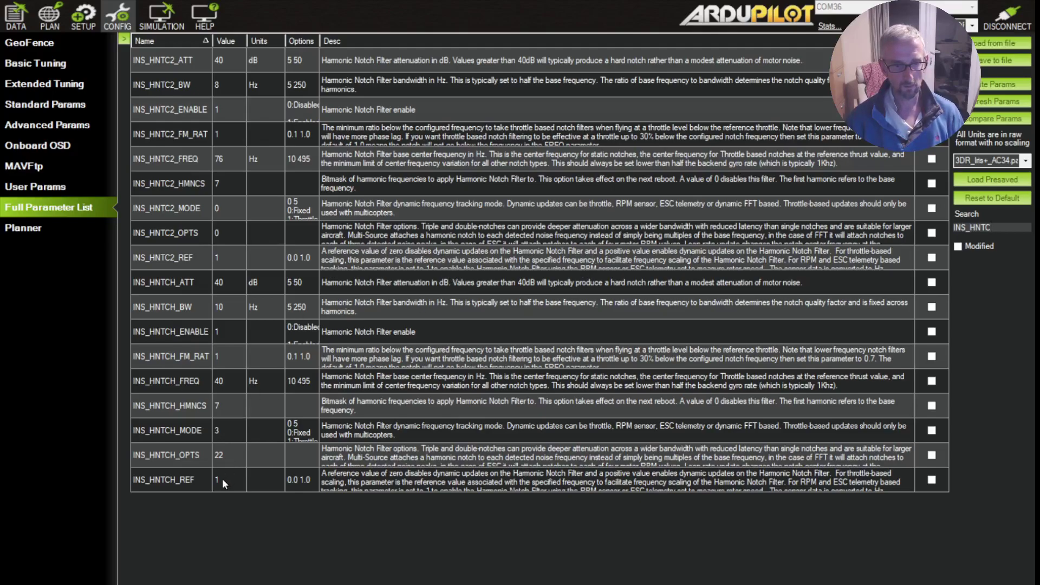
click(221, 457)
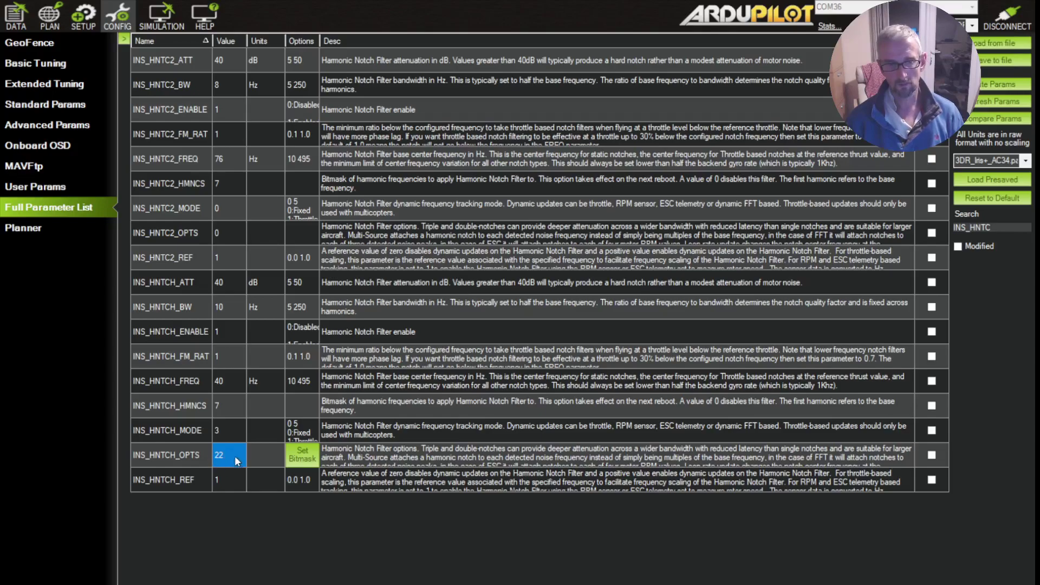
click(226, 461)
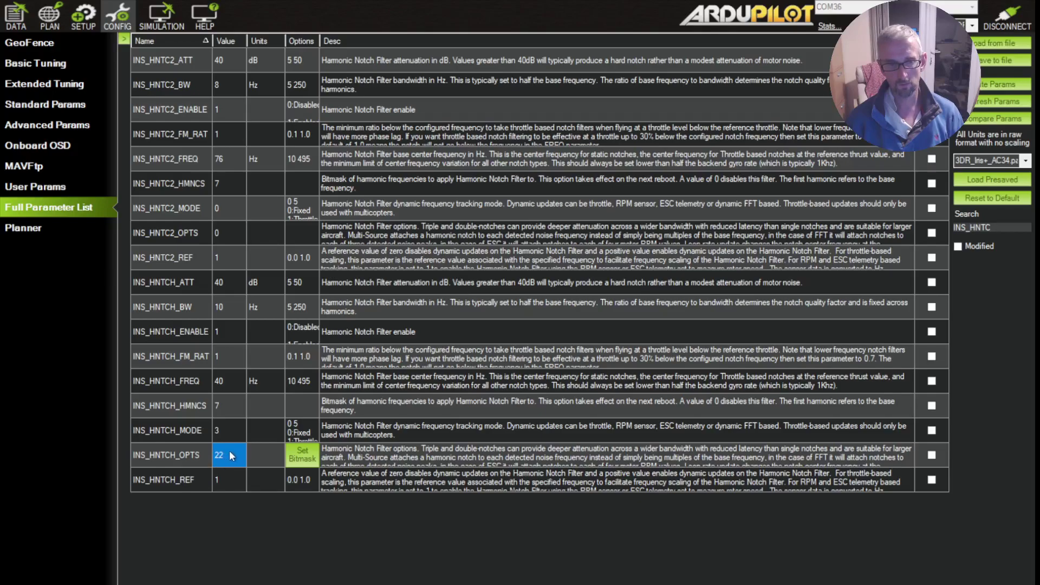